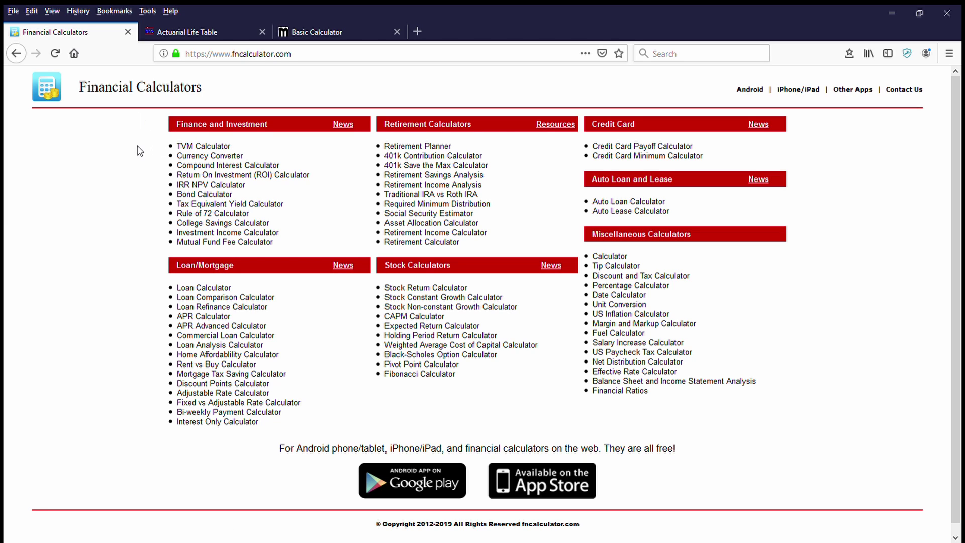
Step: Open the TVM Calculator from the fncalculator.com Finance and Investment section
left_click(189, 149)
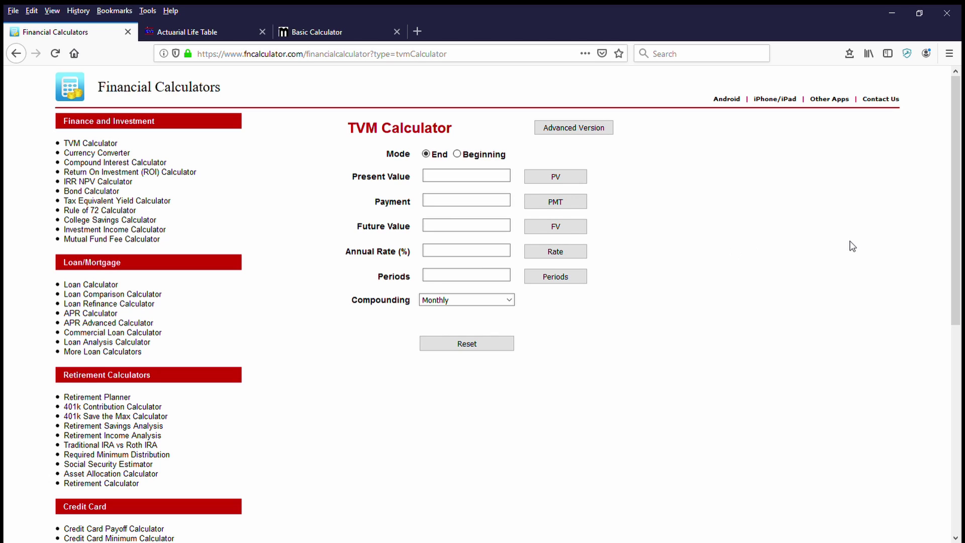
Step: Enter Present Value 100,000, Payment -500 and Future Value 0
left_click(448, 179)
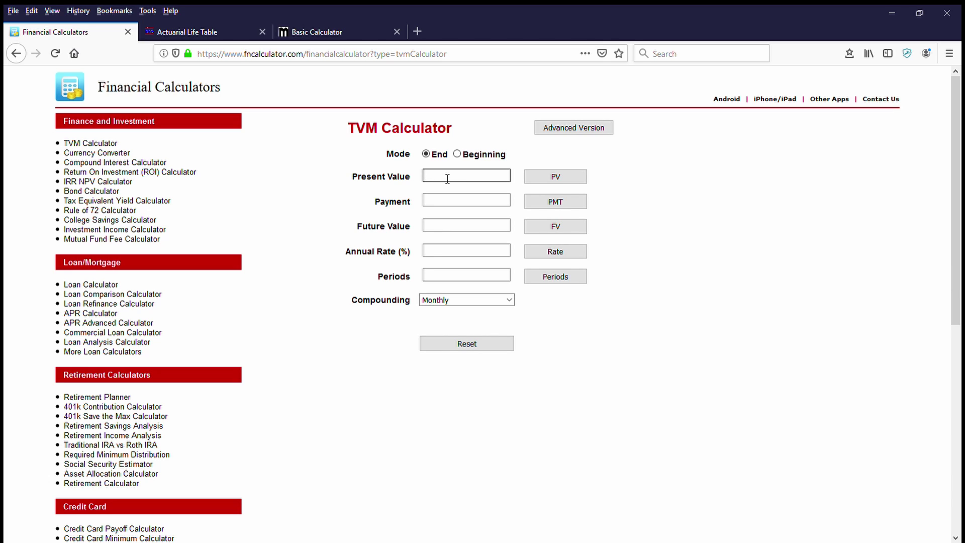
type("100,000")
left_click(441, 206)
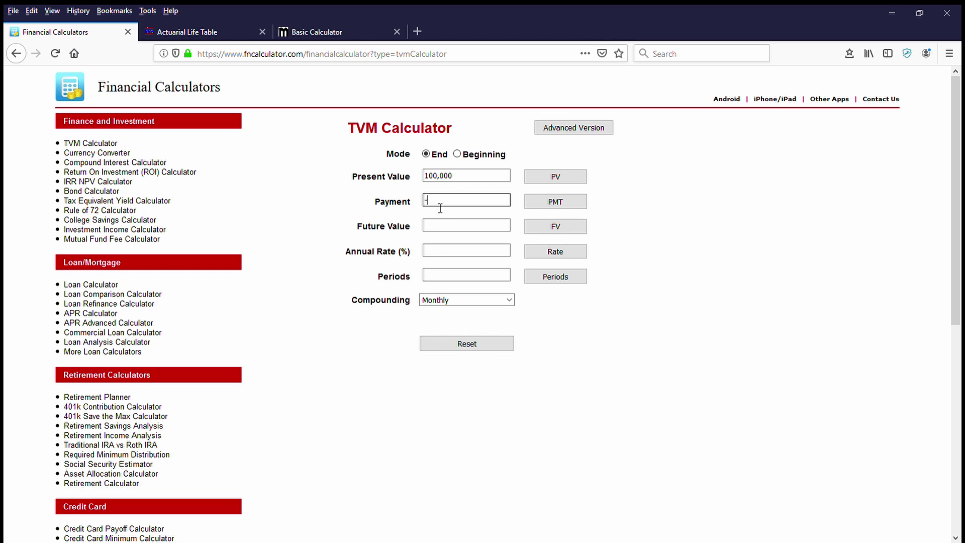
type("500")
left_click(453, 230)
type("0")
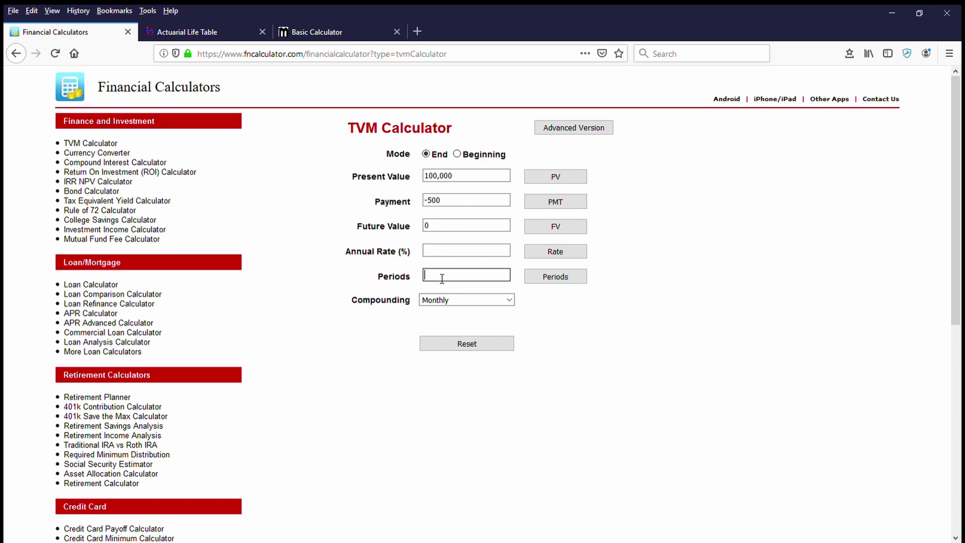
Step: Scroll the SSA Actuarial Life Table to ages 51–65, showing 25.52 years at age 55
left_click(204, 31)
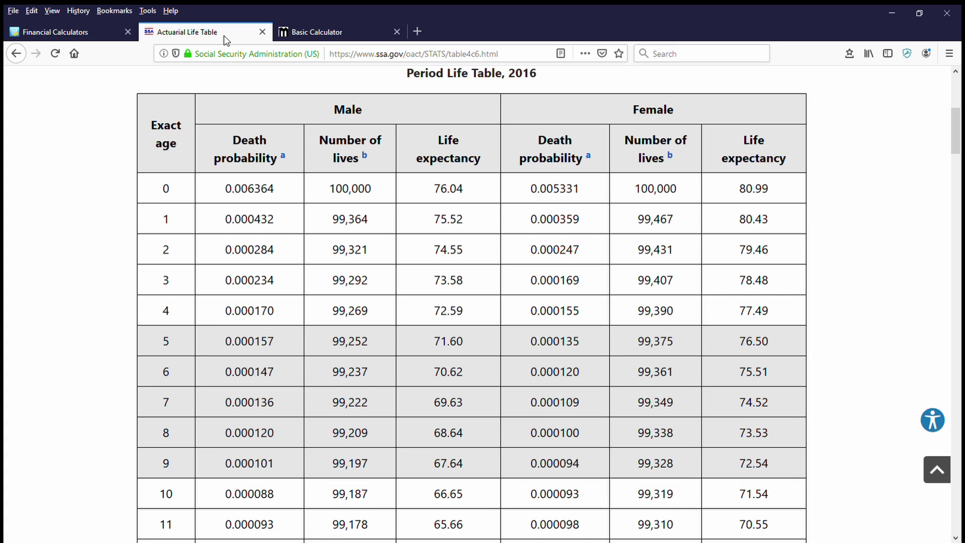
scroll(78, 121, "down", 10)
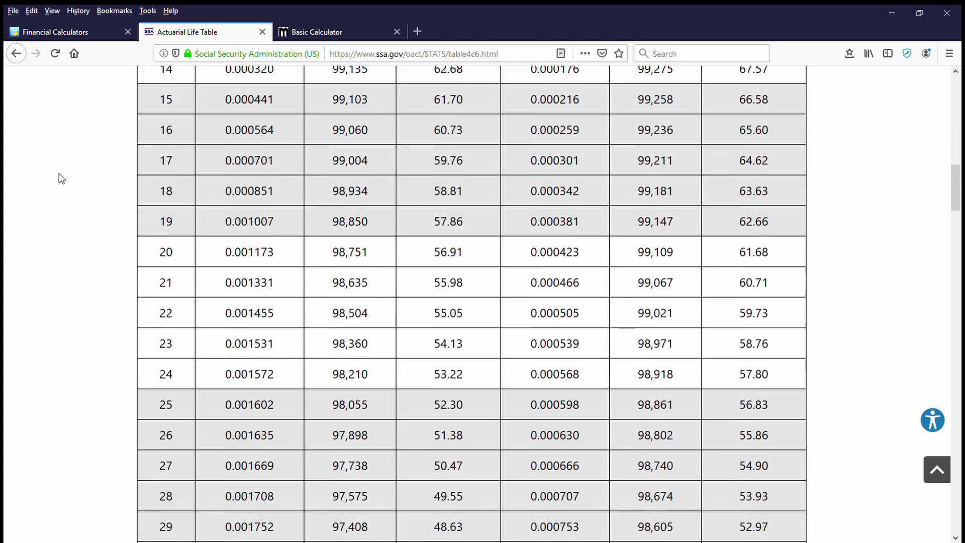
scroll(56, 173, "down", 6)
scroll(53, 174, "down", 7)
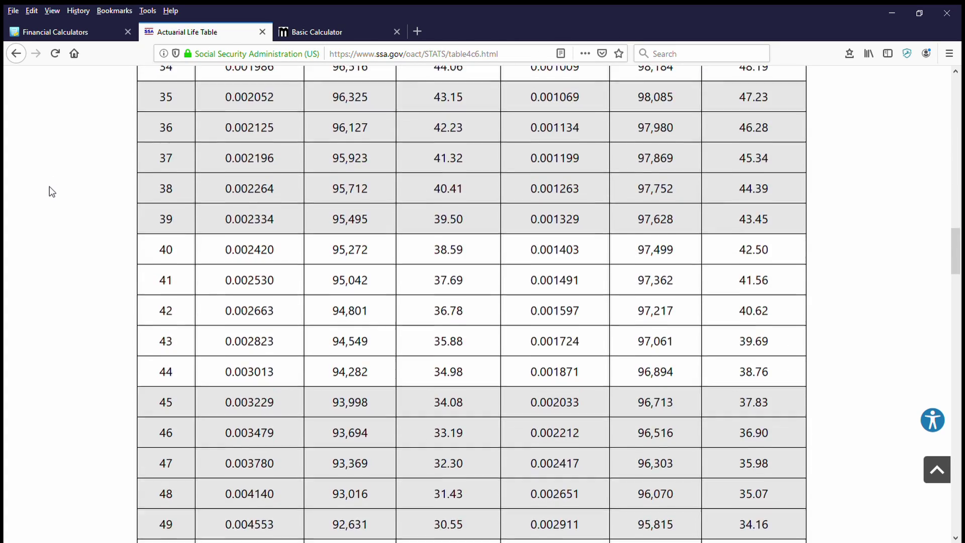
scroll(42, 190, "down", 3)
scroll(35, 197, "down", 8)
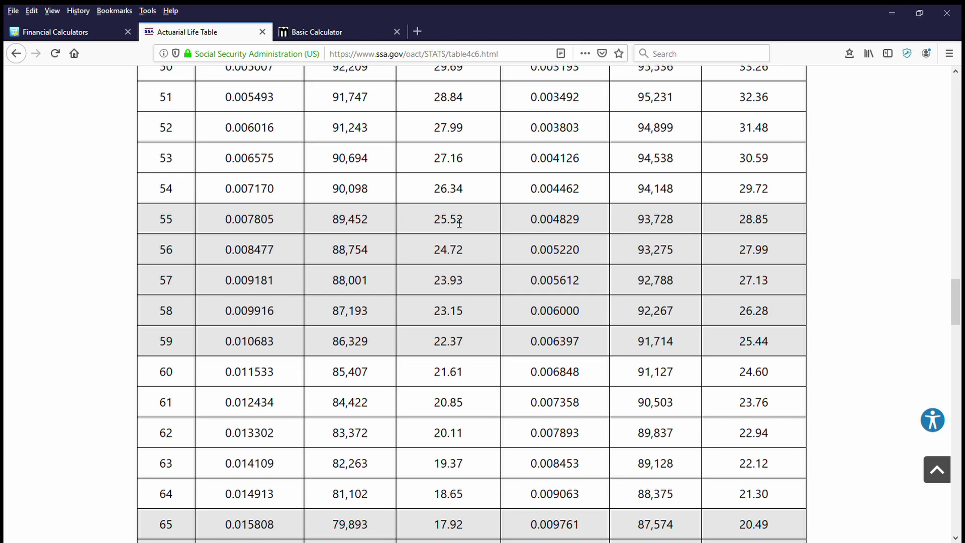
Step: Compute 12 × 26 = 312 monthly periods in the math.com Basic Calculator
left_click(59, 31)
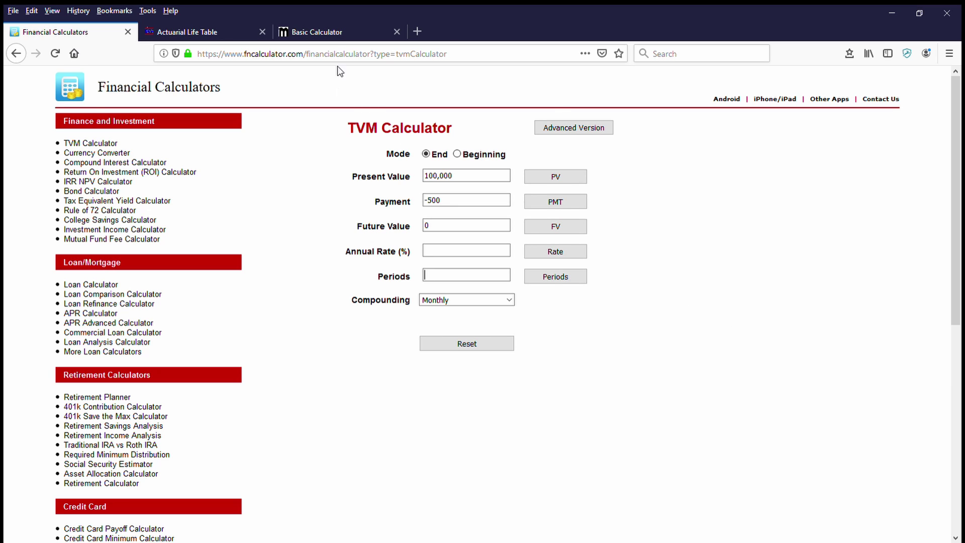
left_click(331, 33)
left_click(236, 194)
left_click(262, 195)
left_click(310, 222)
left_click(262, 194)
left_click(288, 208)
left_click(279, 255)
Step: Return to the TVM Calculator and select the Periods field
left_click(191, 31)
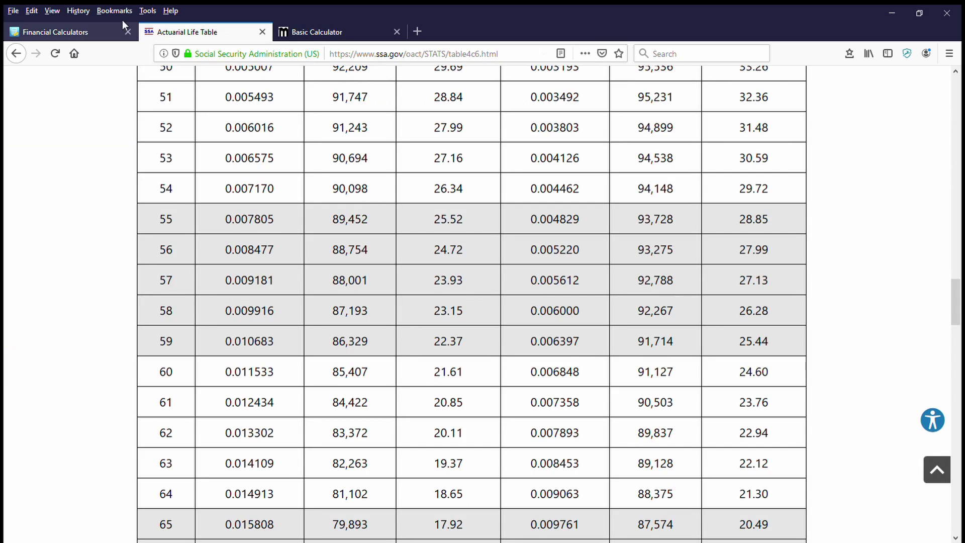
left_click(65, 32)
left_click(445, 275)
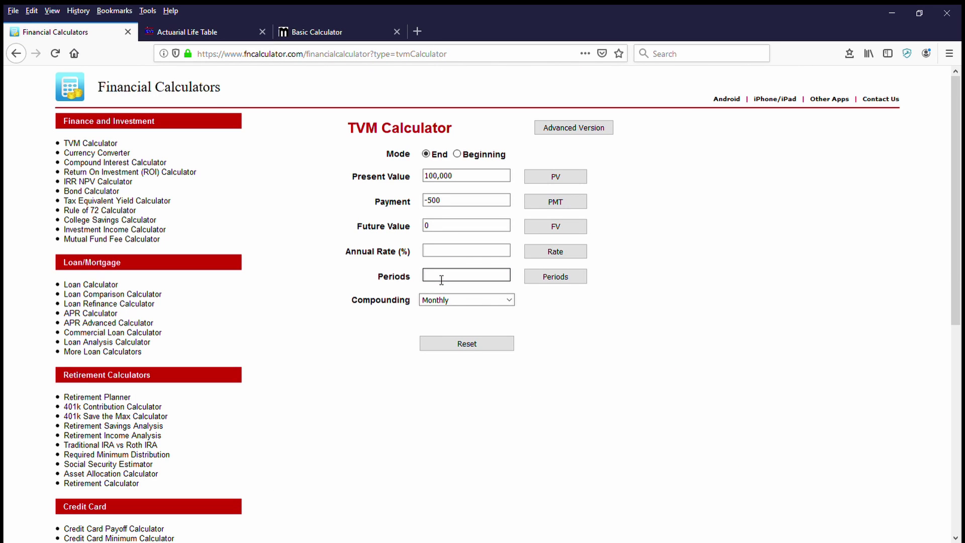
Step: Enter 312 periods and solve for the annual rate, giving 3.709%
type("312")
left_click(570, 251)
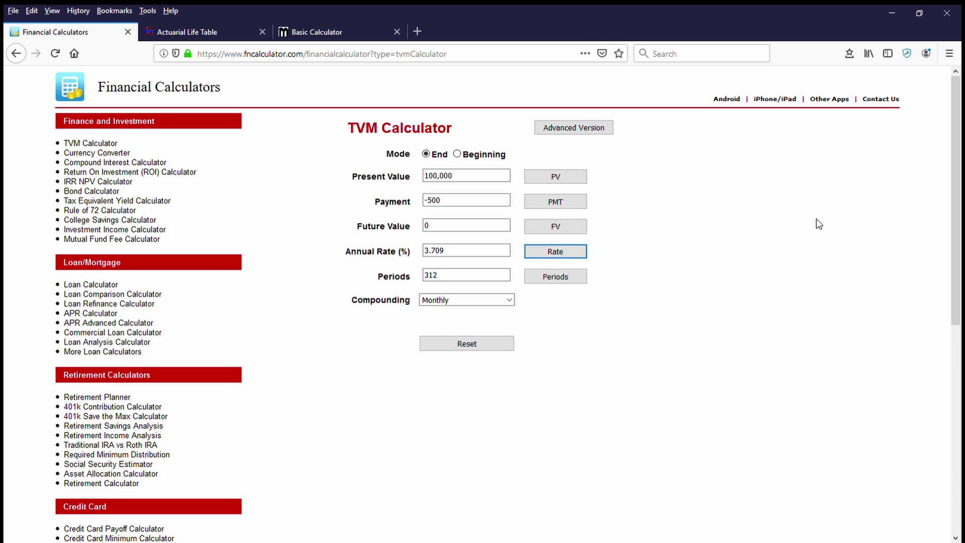
Step: Reset and enter Present Value 60,000, Payment -500, Future Value 0 and Periods 312
left_click(476, 347)
left_click(478, 179)
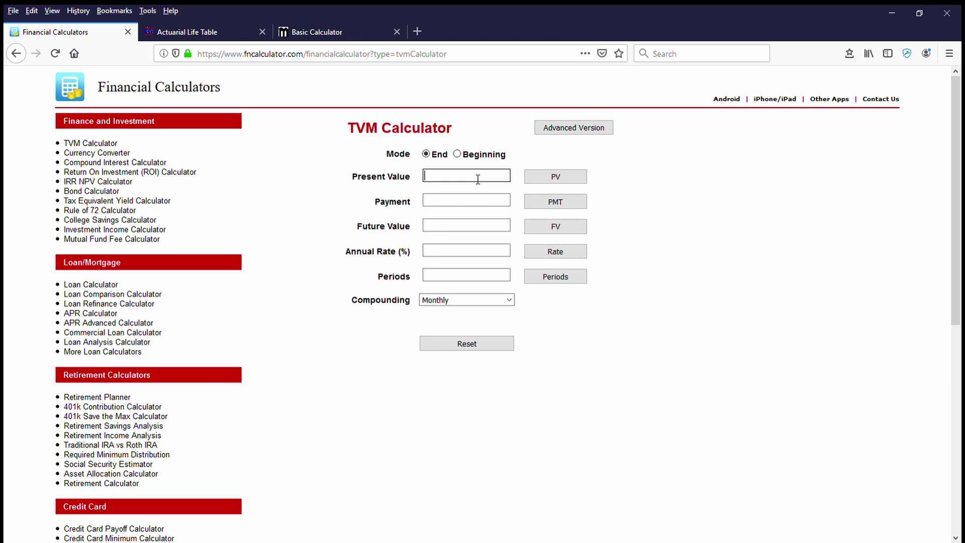
type("600000")
key("BackSpace")
left_click(457, 202)
type("-500")
left_click(441, 233)
type("0")
left_click(443, 274)
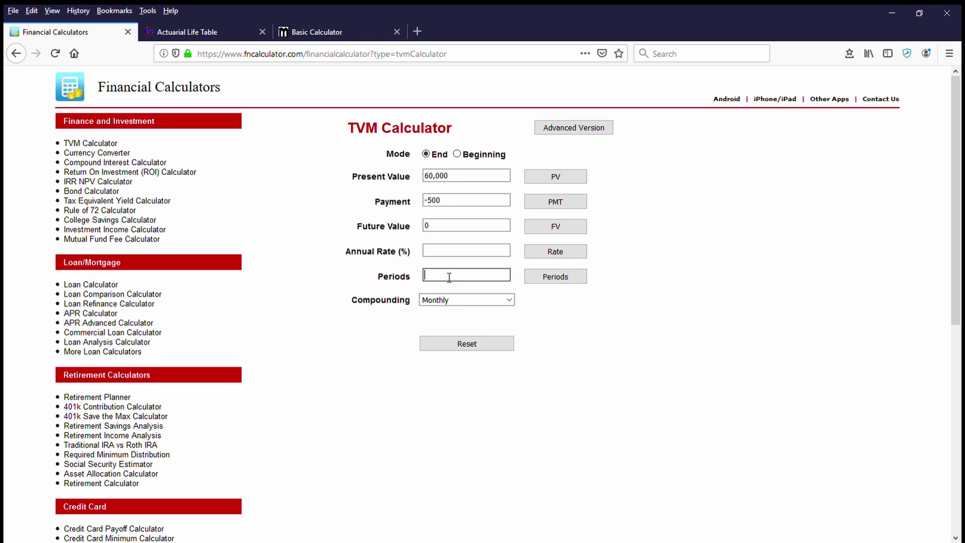
type("312")
left_click(422, 269)
left_click(557, 250)
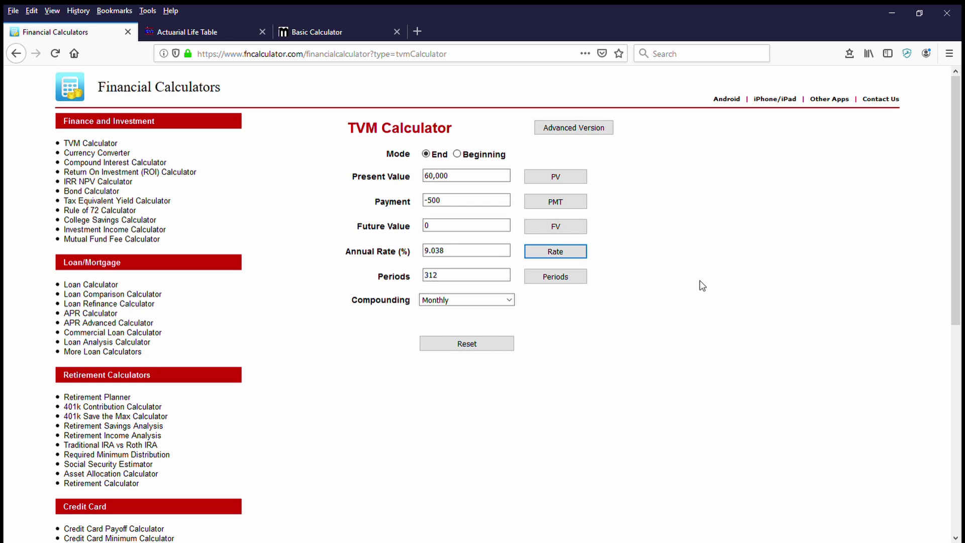
Step: Compute 6 ÷ 60 = 0.1 in the Basic Calculator, then return to the TVM Calculator
left_click(297, 31)
left_click(250, 233)
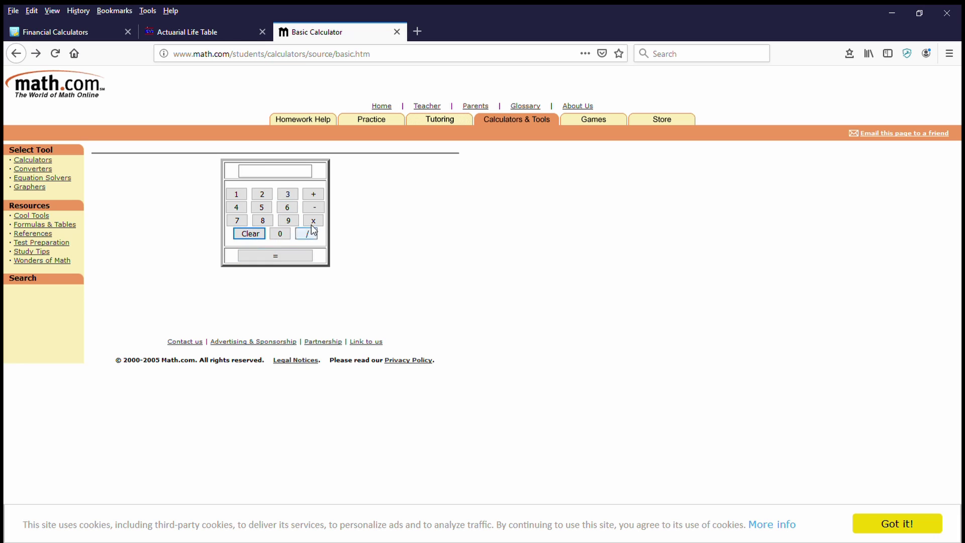
left_click(289, 213)
left_click(307, 234)
left_click(285, 209)
left_click(280, 232)
left_click(282, 255)
left_click(101, 25)
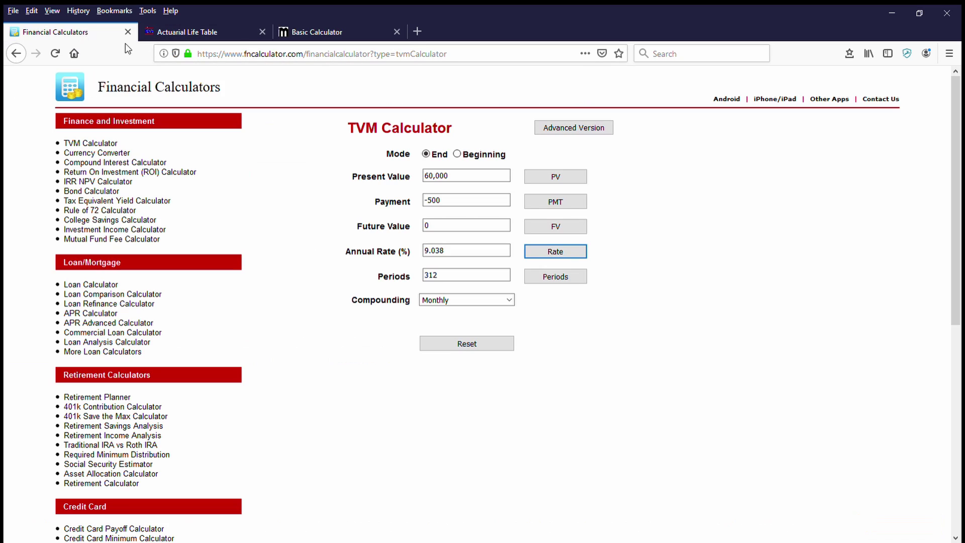